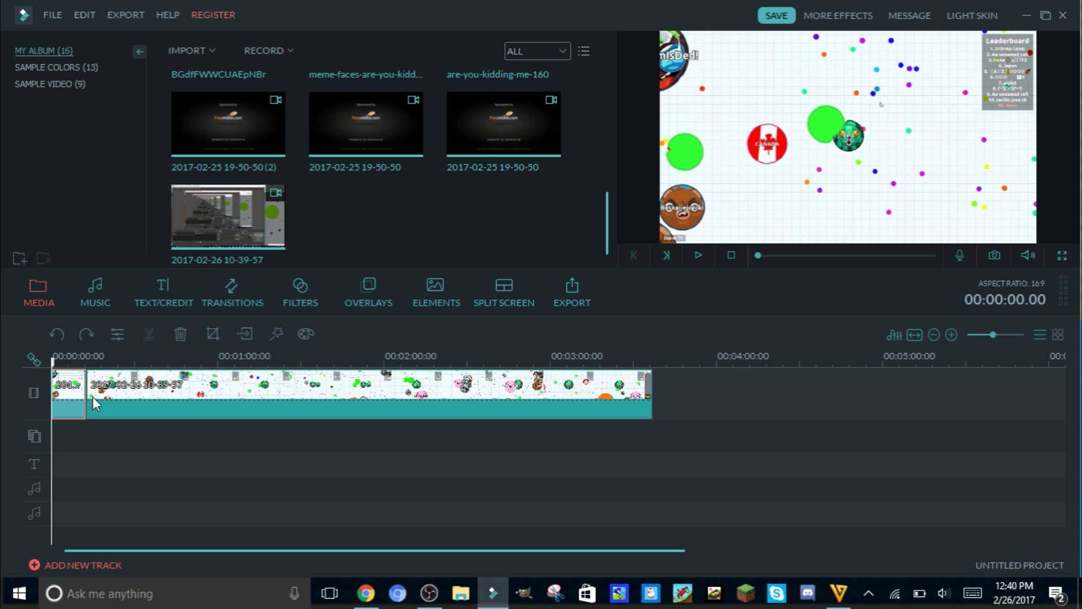
pyautogui.moveTo(55, 359); pyautogui.dragTo(74, 361)
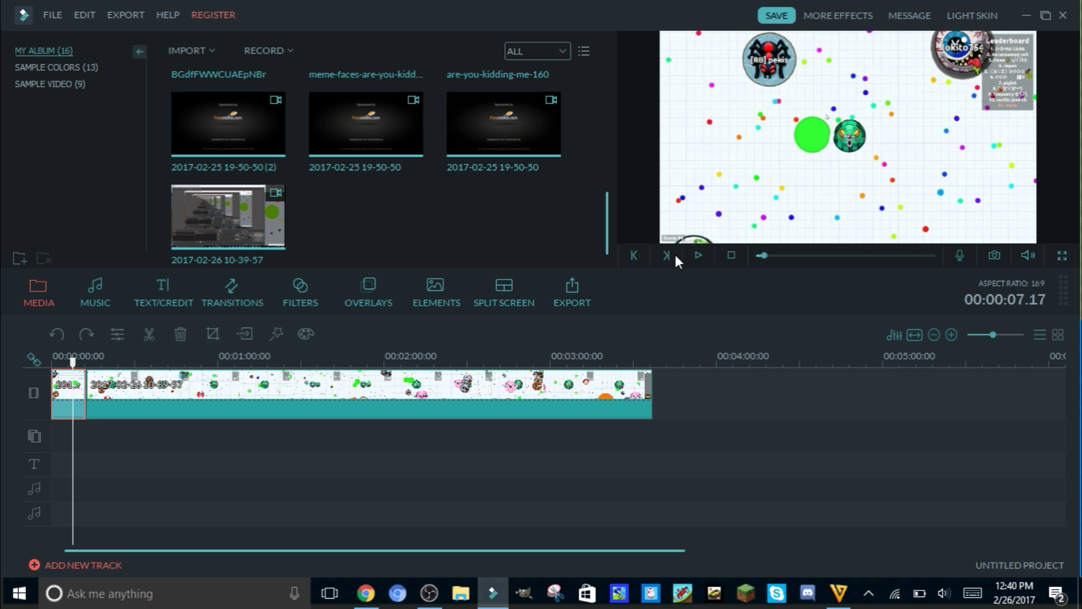
pyautogui.click(699, 256)
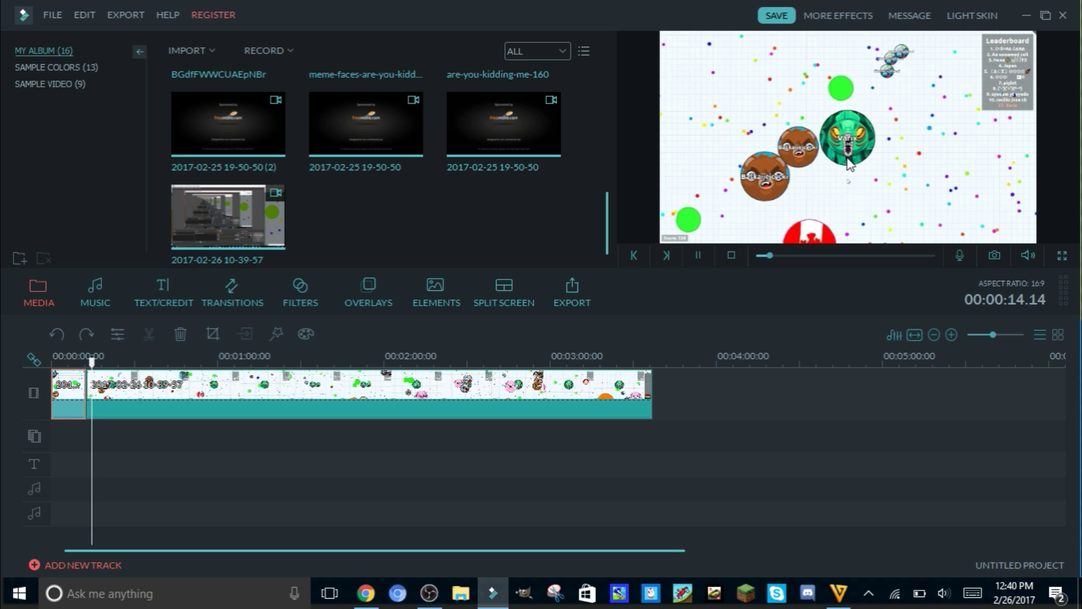
pyautogui.click(699, 254)
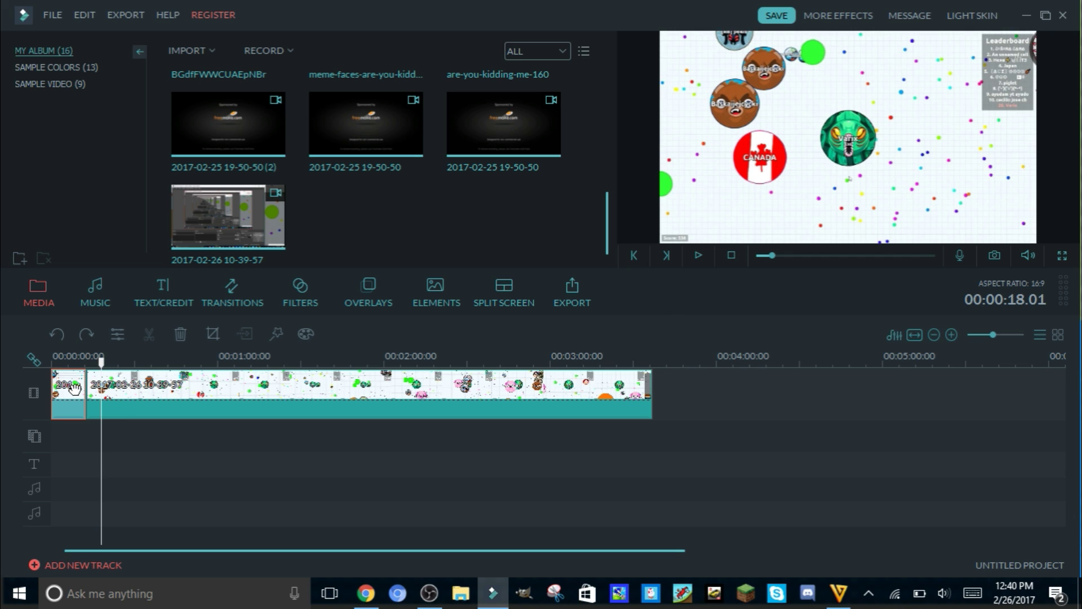
pyautogui.moveTo(271, 248)
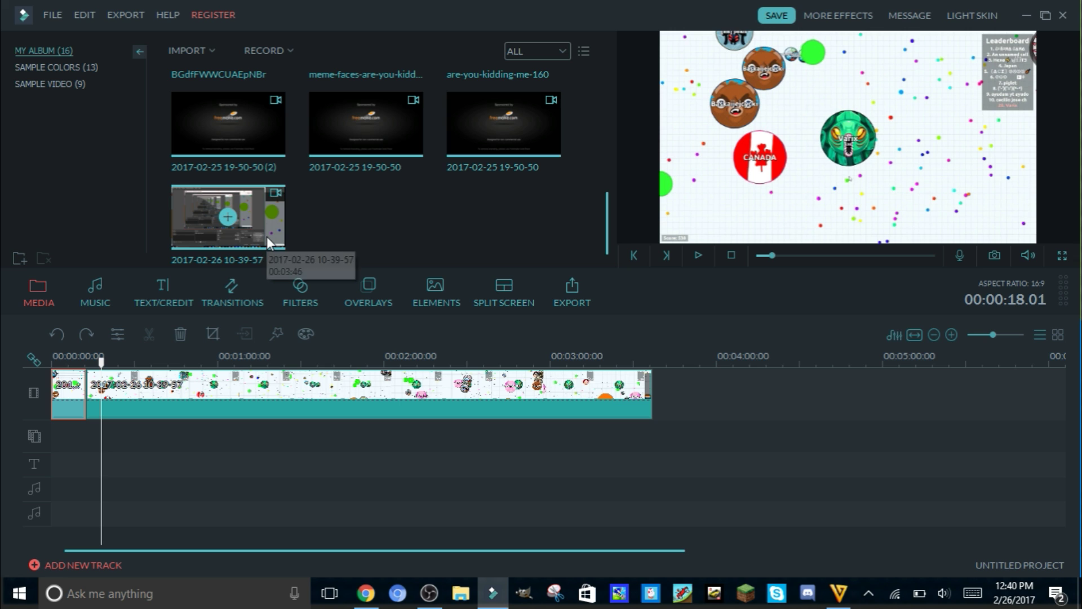
pyautogui.click(266, 236)
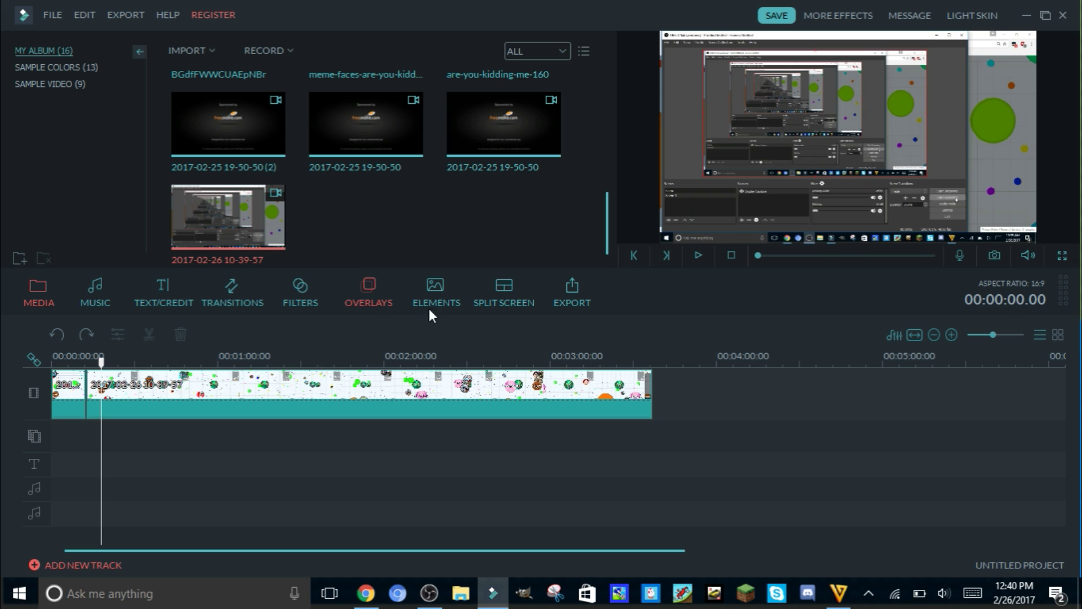
pyautogui.moveTo(843, 598)
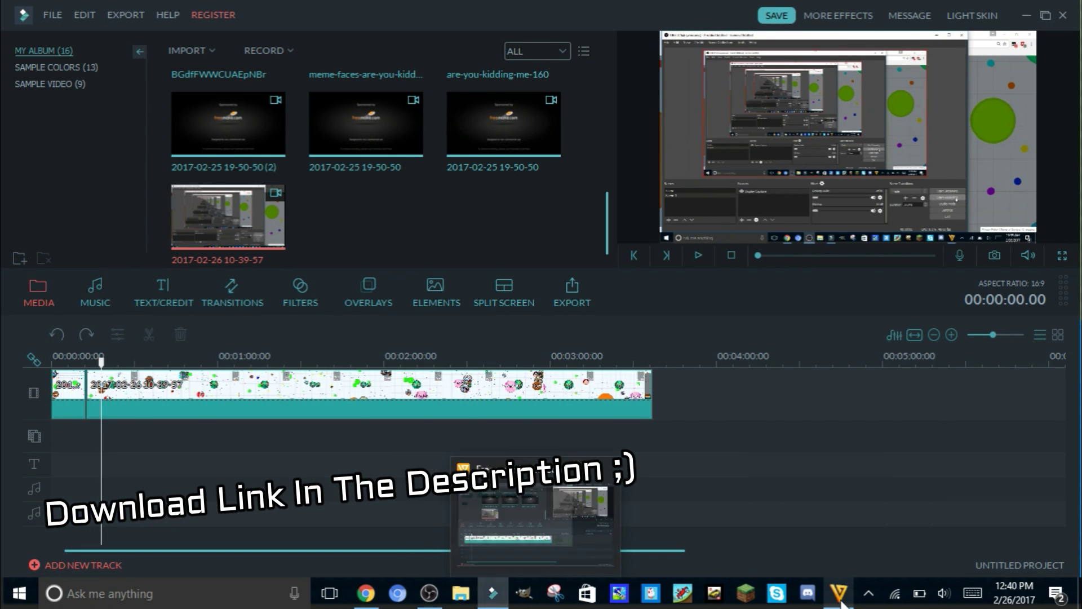
pyautogui.click(839, 593)
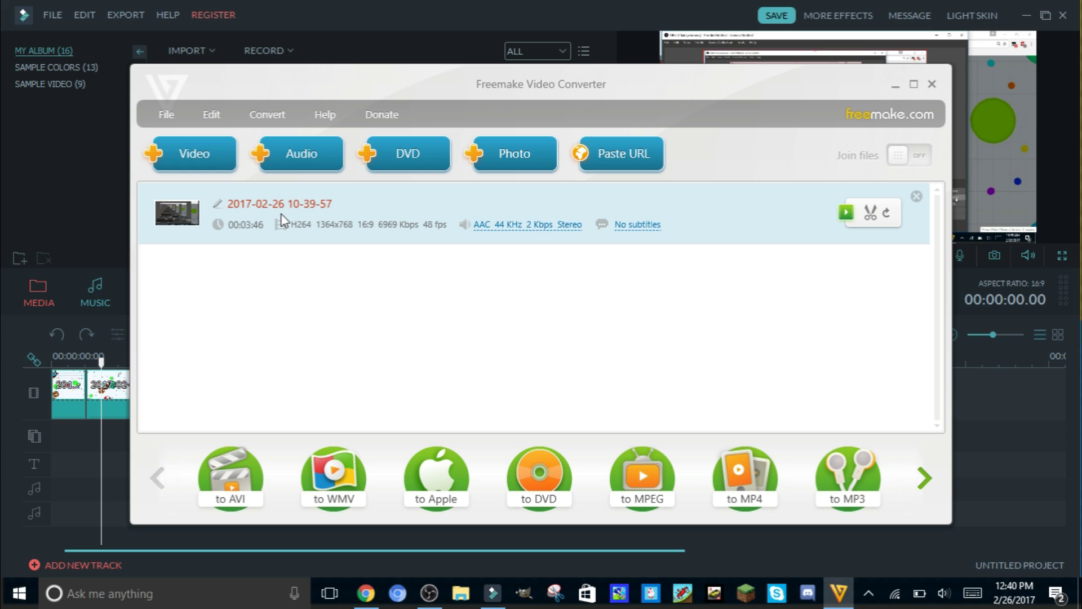
# - Choose the HD 1080p WMV preset and open it for editing
pyautogui.click(357, 474)
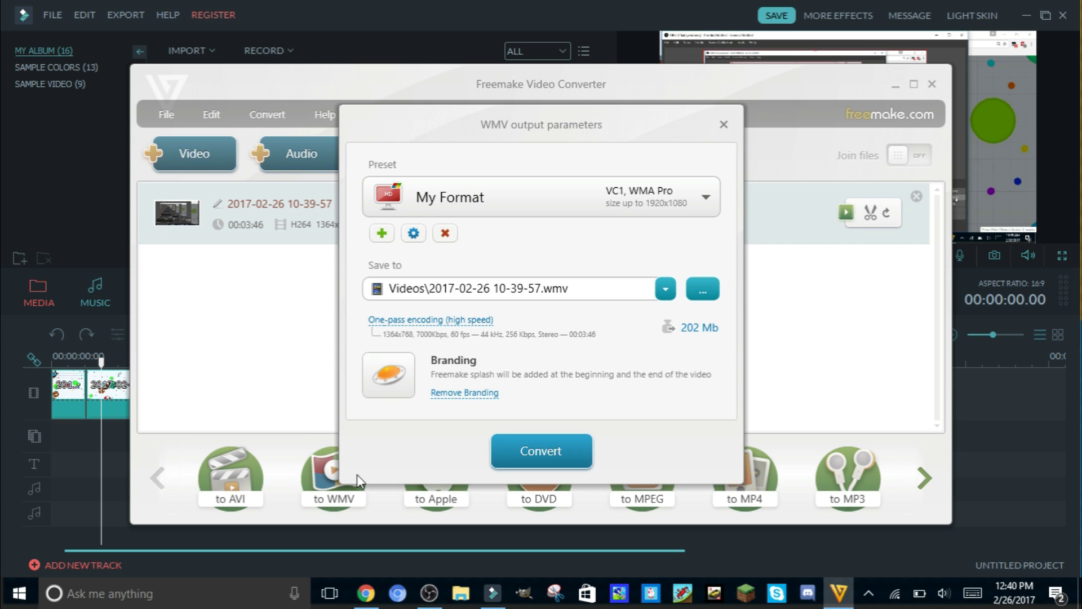
pyautogui.click(484, 198)
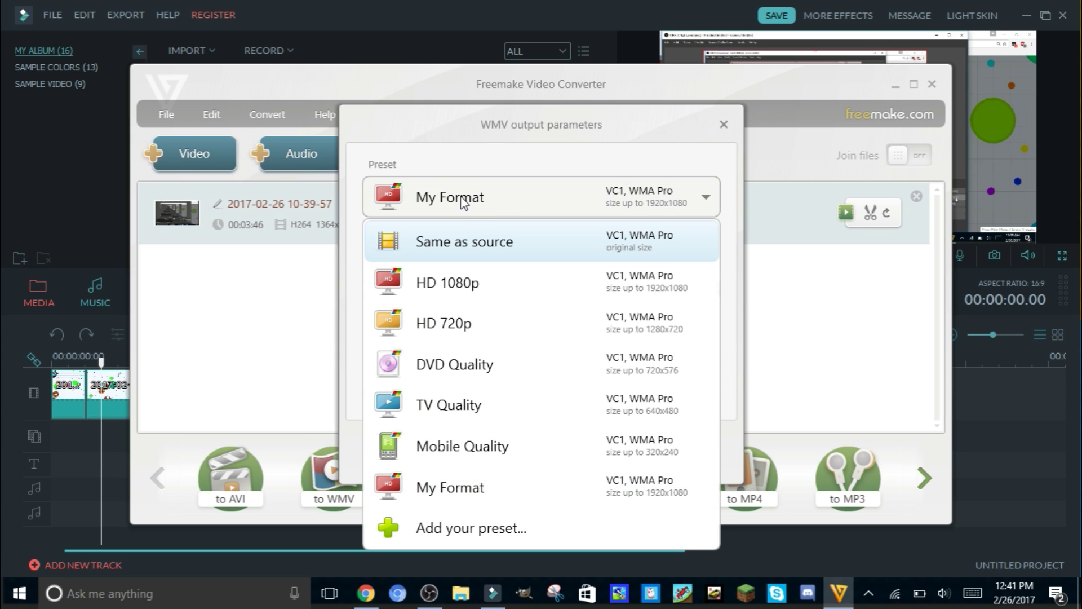
pyautogui.click(465, 291)
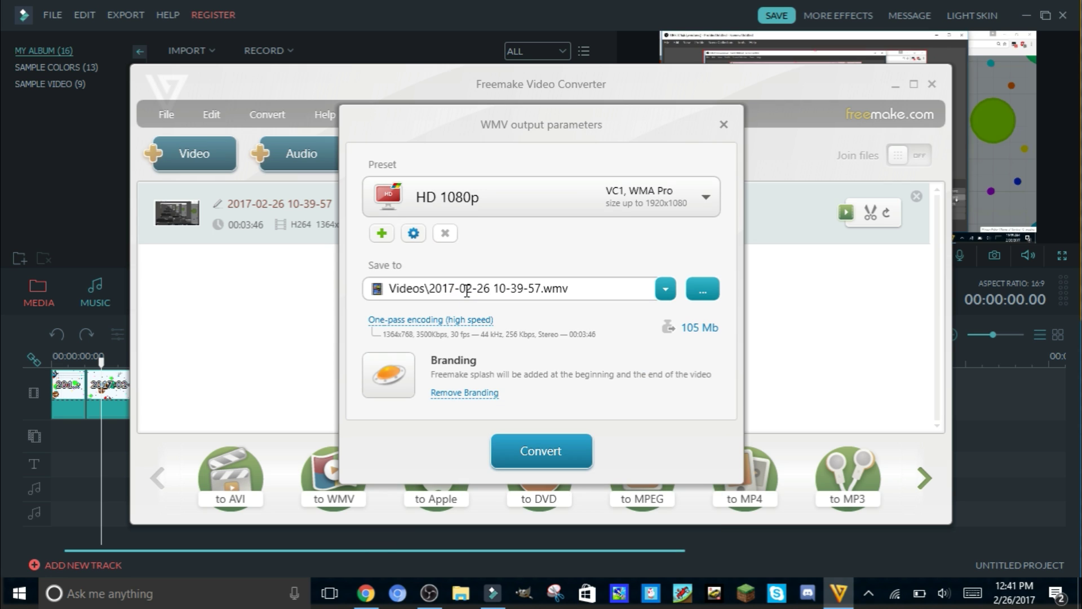
pyautogui.click(414, 233)
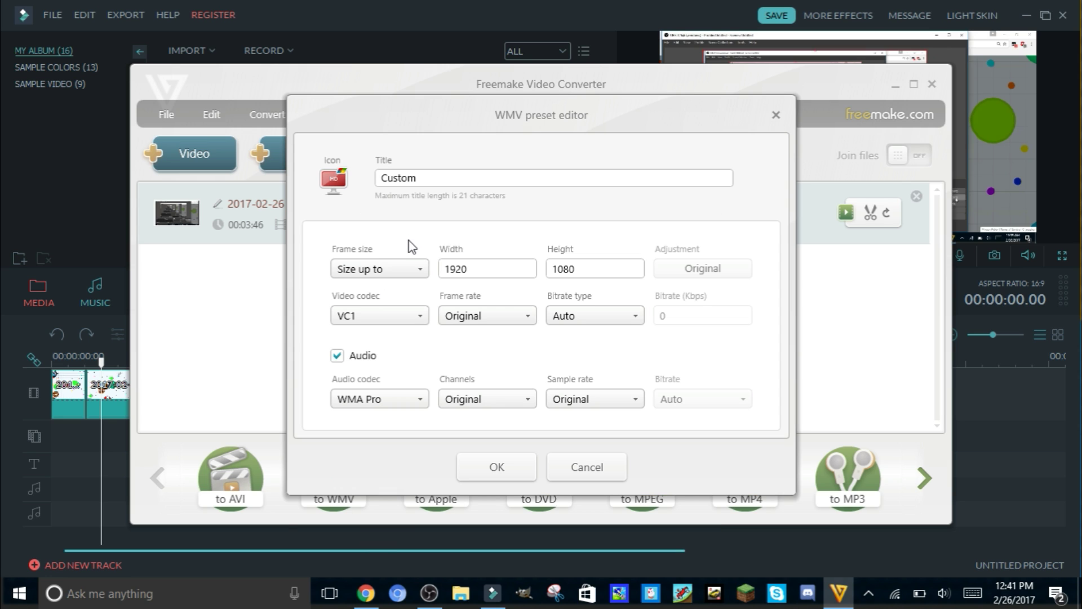
# - Keep Size up to and VC1, set 60 fps and a Custom bitrate type
pyautogui.click(416, 270)
pyautogui.click(416, 270)
pyautogui.click(412, 314)
pyautogui.click(381, 316)
pyautogui.click(525, 317)
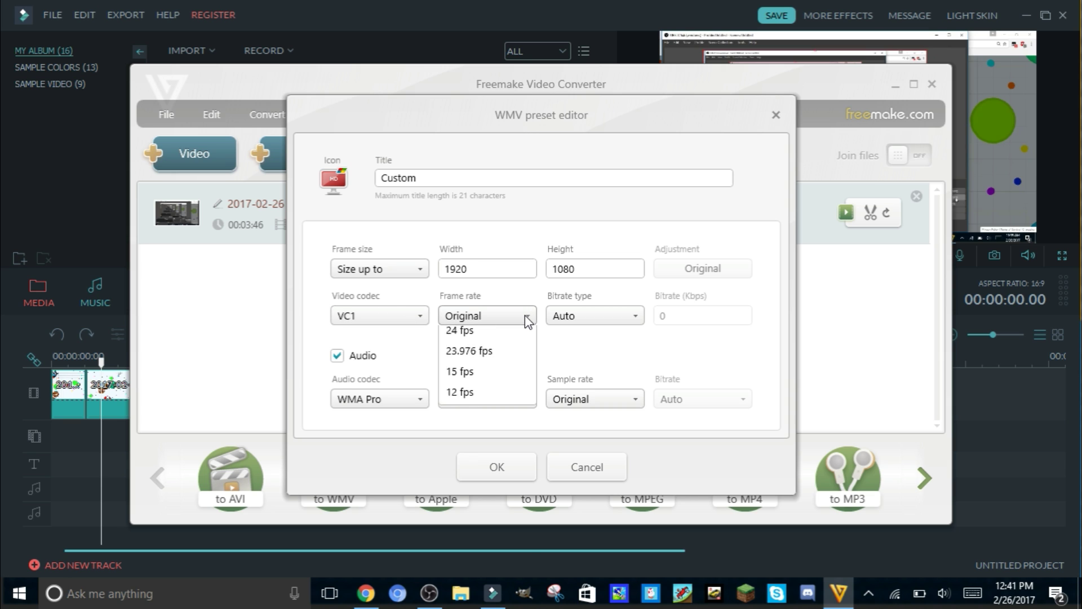
pyautogui.click(506, 360)
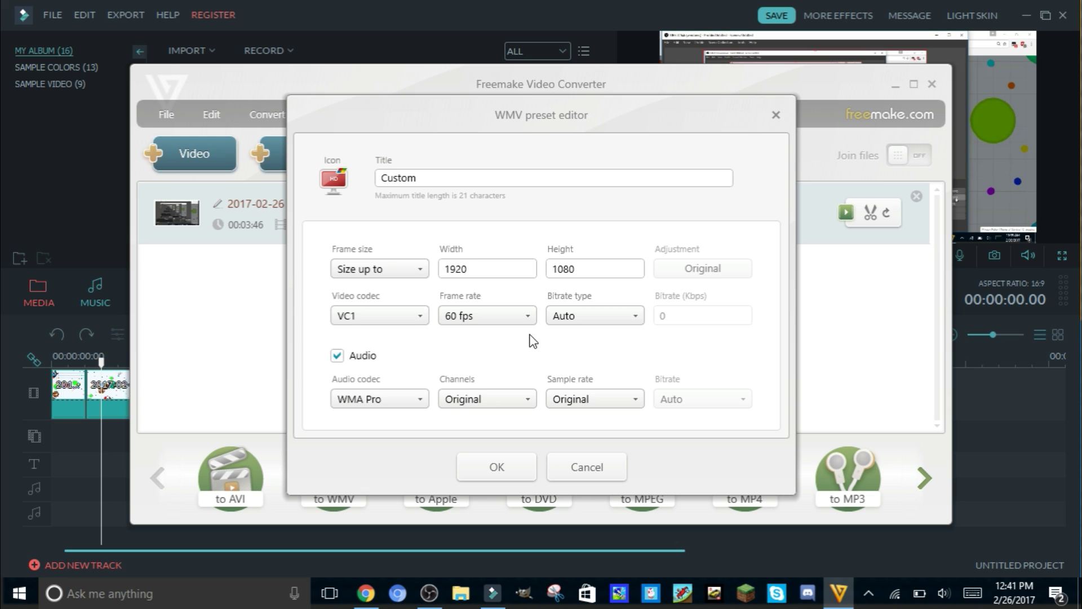
pyautogui.click(590, 315)
pyautogui.click(583, 358)
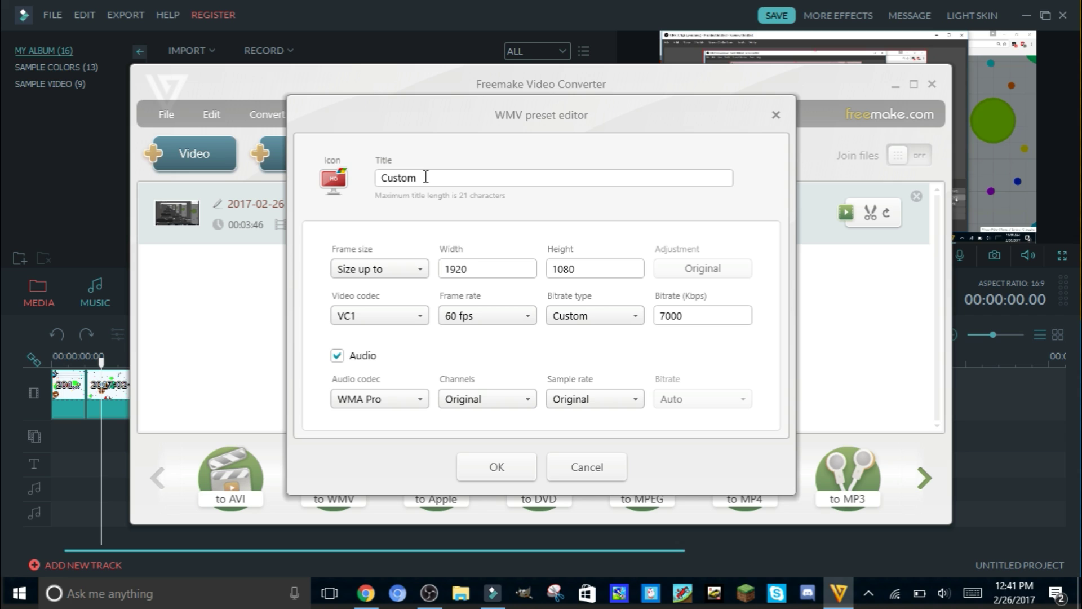
# - Rename the preset 'My Format' and save it
pyautogui.moveTo(425, 177); pyautogui.dragTo(357, 181)
pyautogui.press('BackSpace')
pyautogui.write('My Format')
pyautogui.click(512, 475)
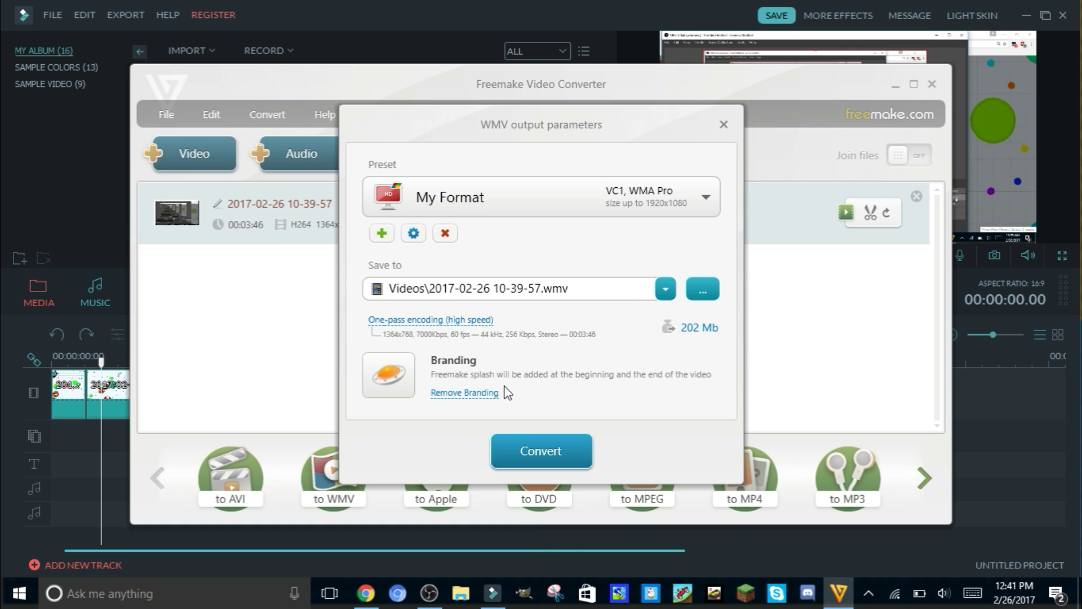
# - Convert the recording to WMV, continuing with the Freemake splash included
pyautogui.click(520, 467)
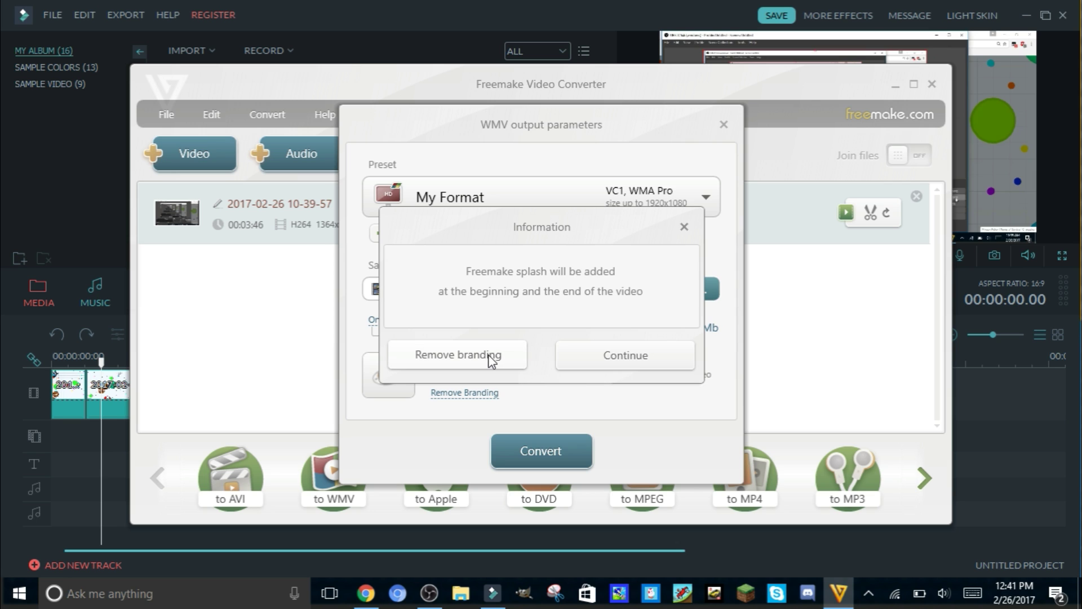
pyautogui.click(588, 354)
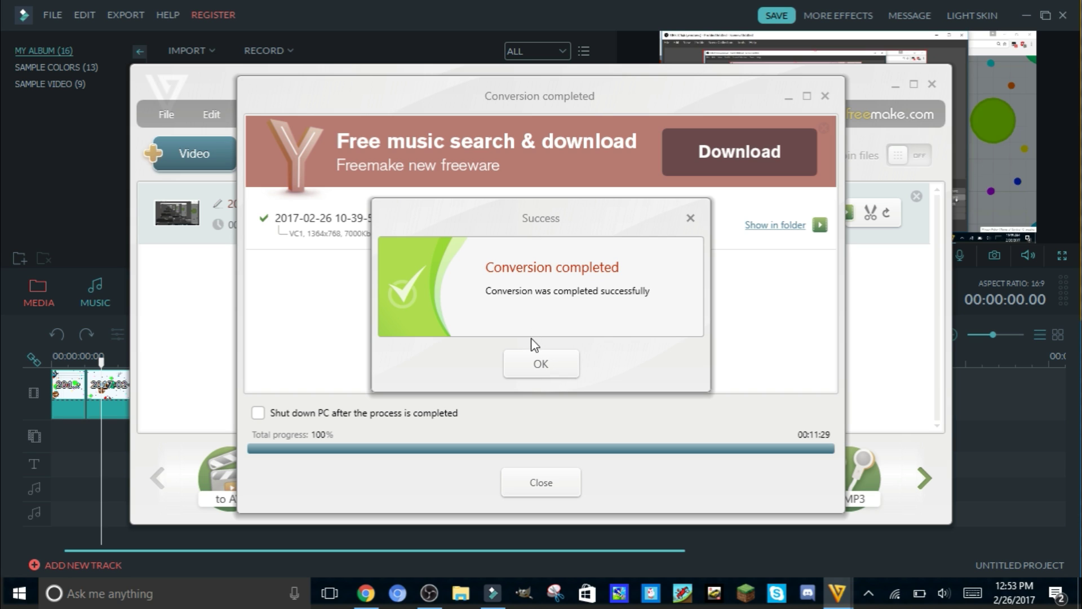
# - Dismiss the conversion success message and switch back to the Filmora project
pyautogui.click(537, 363)
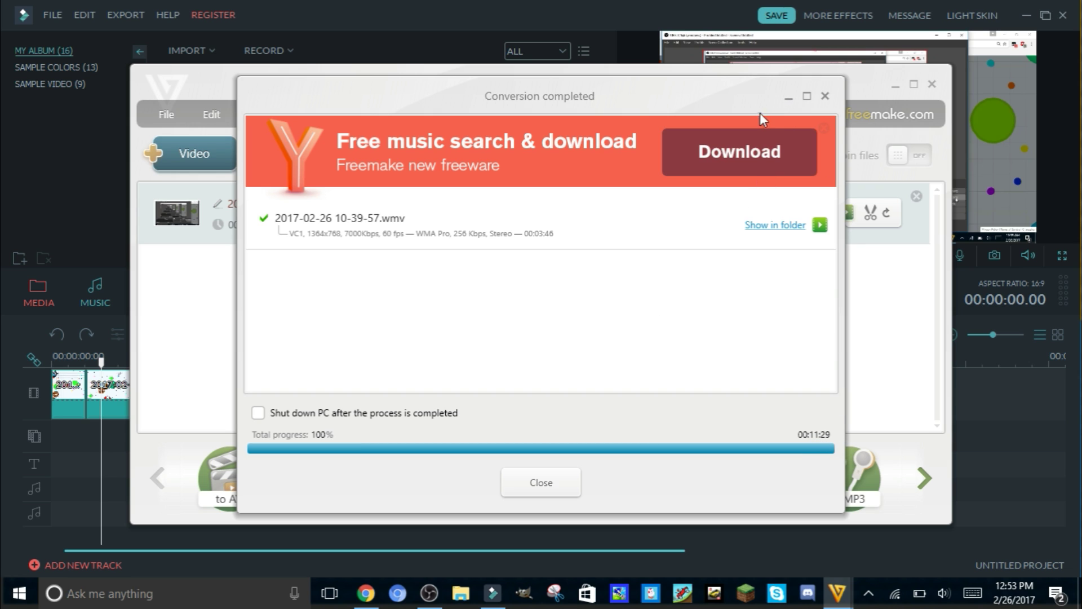
pyautogui.click(1022, 435)
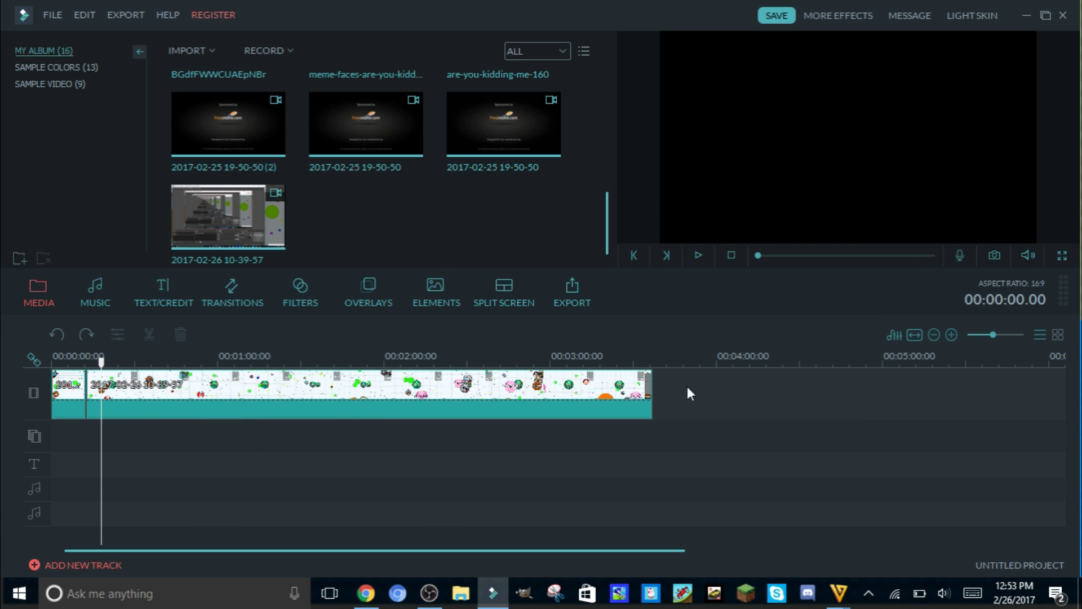
# - Delete the short lead-in clip and the gameplay clip from the timeline
pyautogui.click(69, 385)
pyautogui.press('Delete')
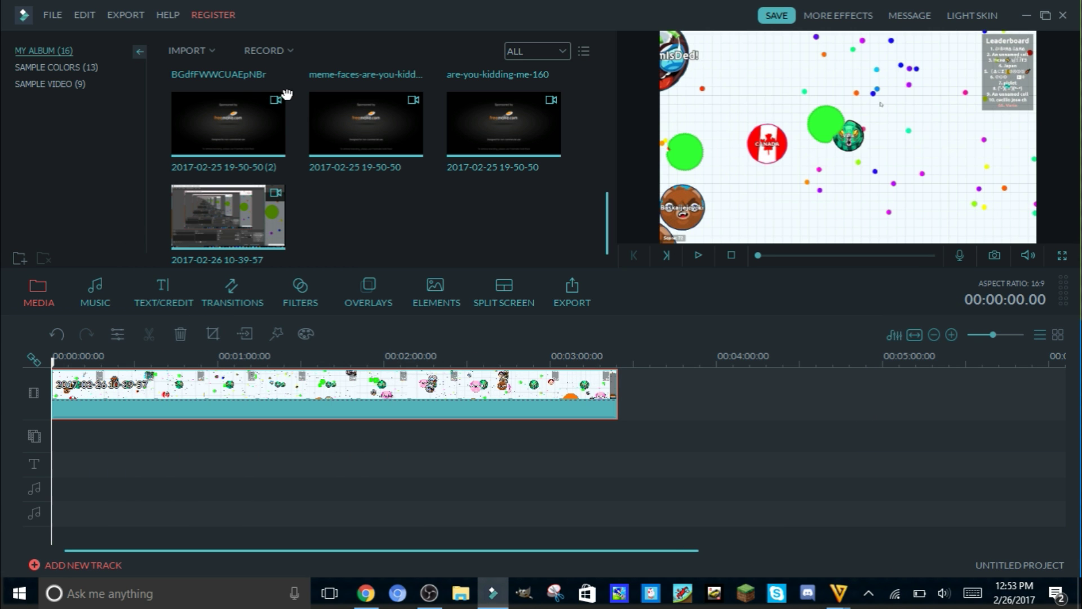
pyautogui.press('Delete')
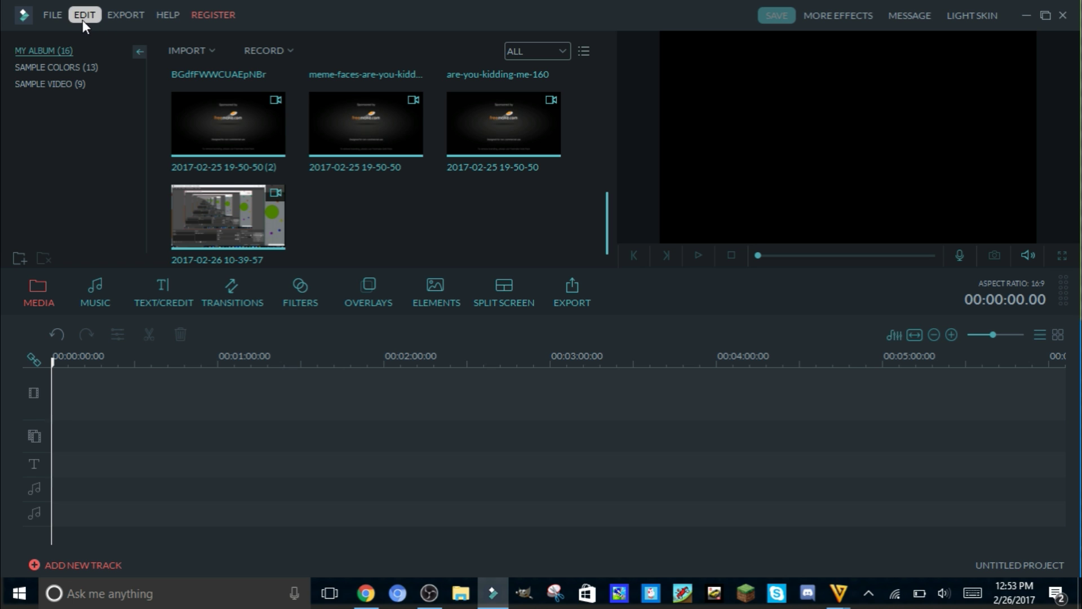
pyautogui.click(59, 19)
pyautogui.moveTo(104, 153)
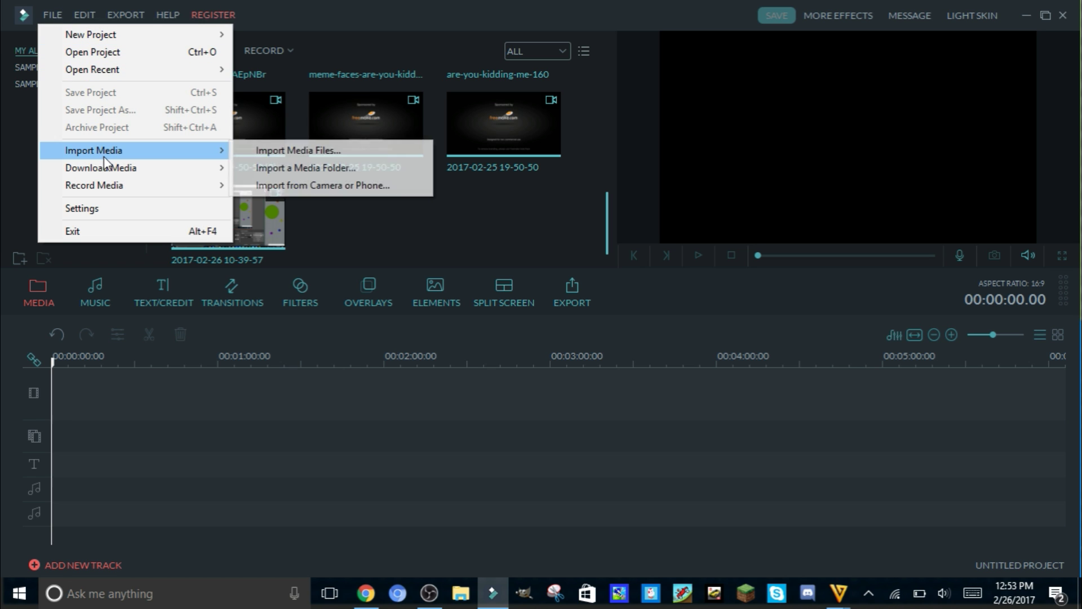
pyautogui.click(248, 150)
pyautogui.scroll(-4, 366, 191)
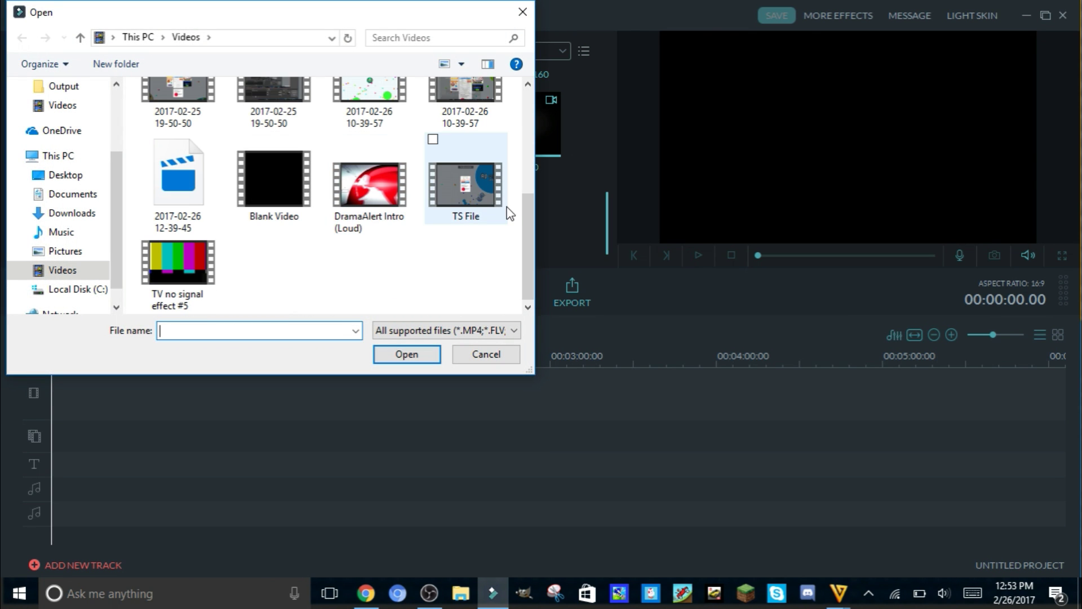
pyautogui.click(186, 180)
pyautogui.scroll(1, 338, 169)
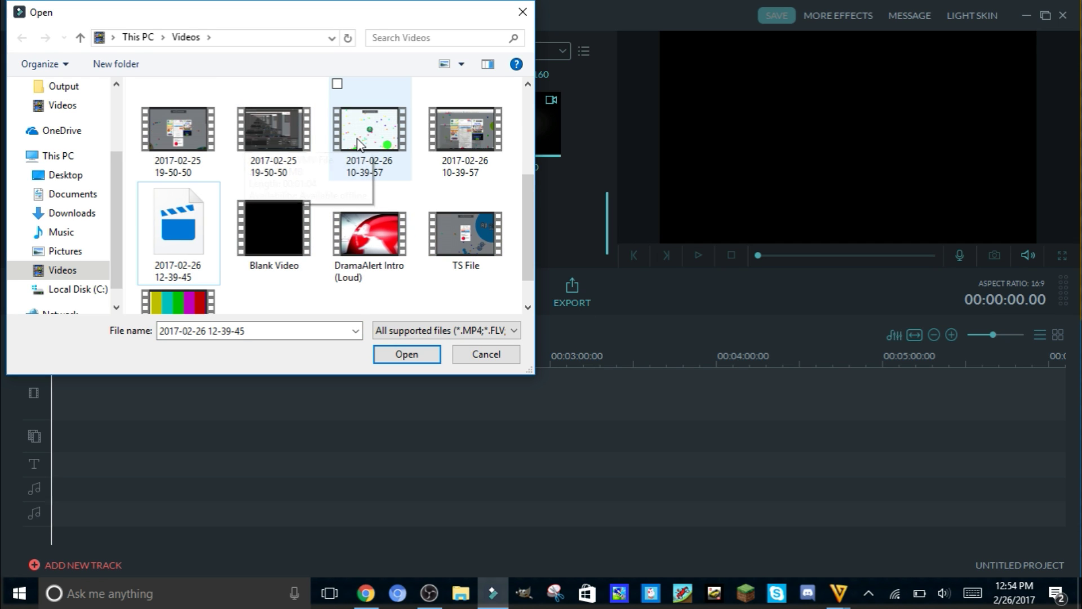
pyautogui.click(452, 147)
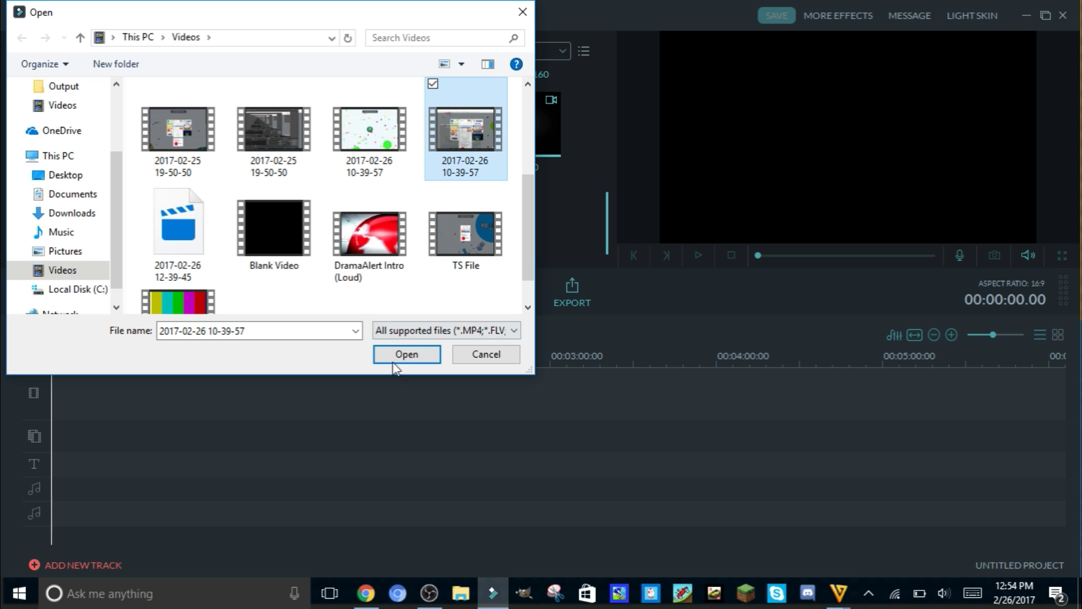
pyautogui.click(406, 355)
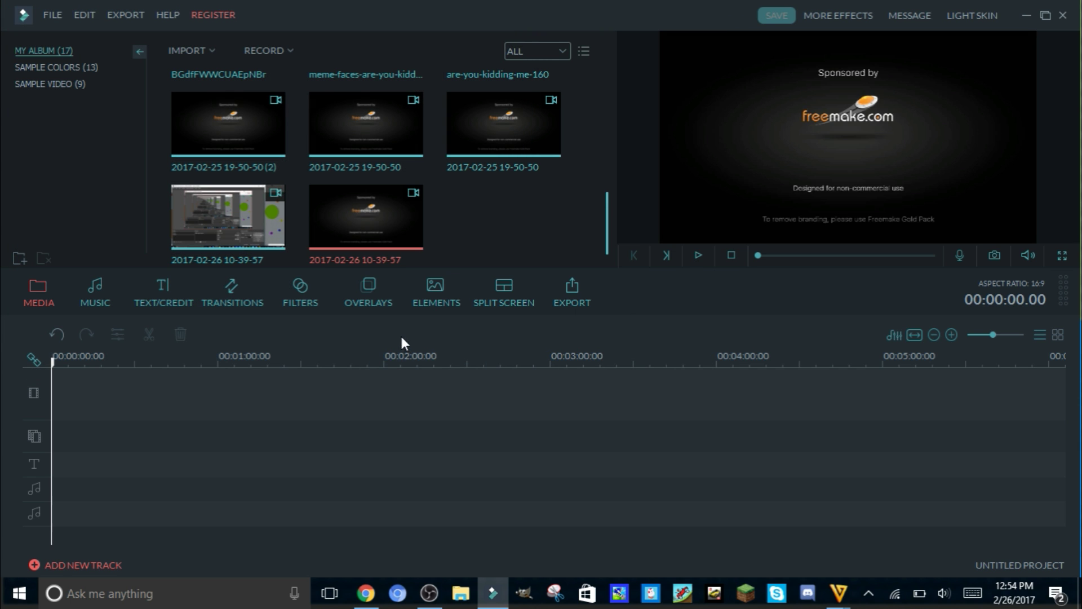
pyautogui.moveTo(386, 229); pyautogui.dragTo(208, 423)
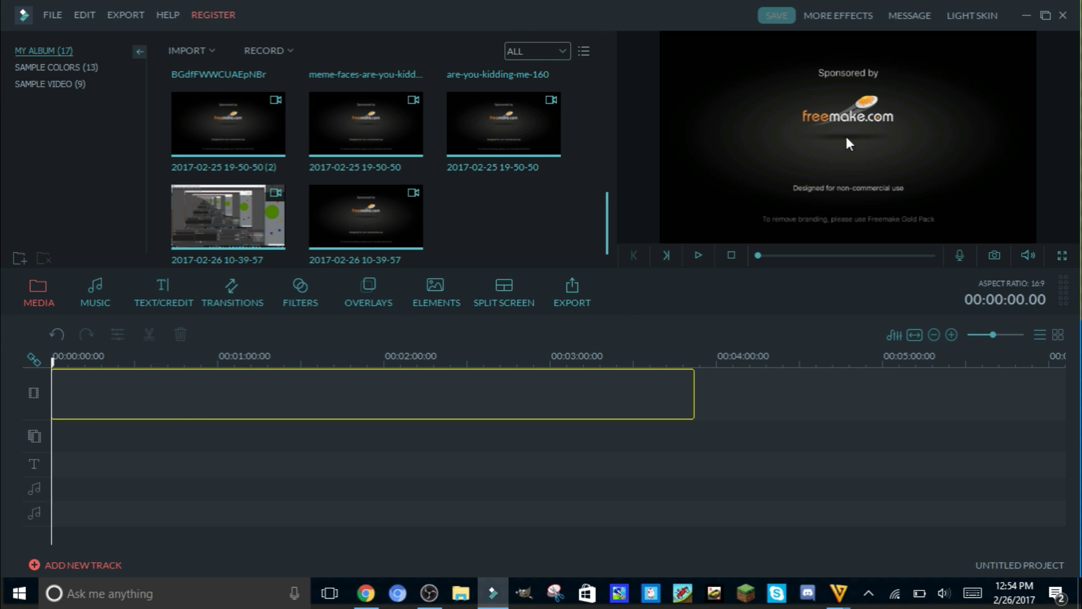
pyautogui.click(699, 255)
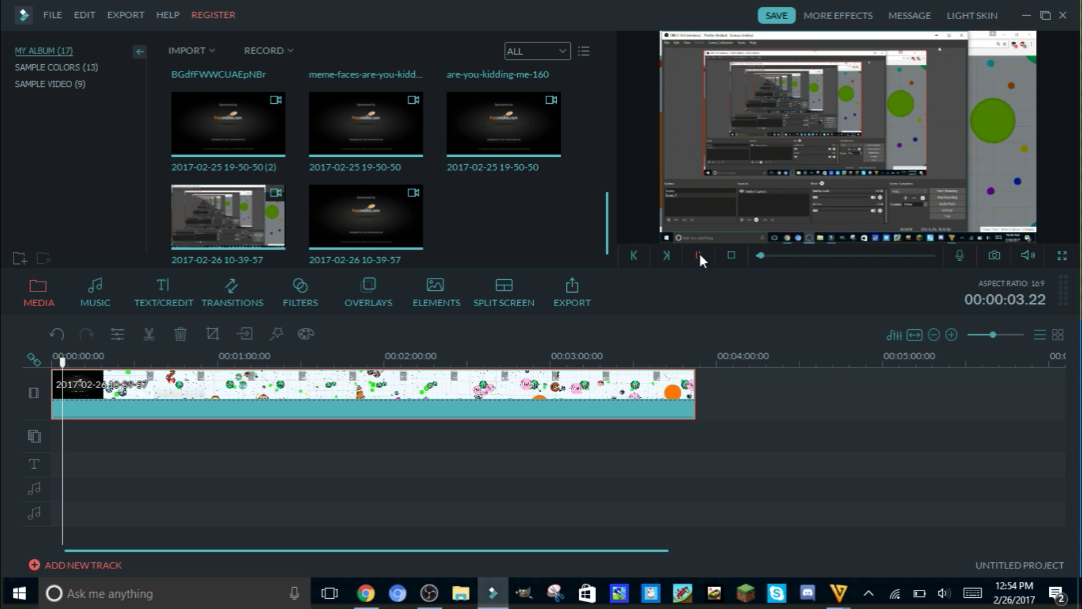
pyautogui.click(148, 334)
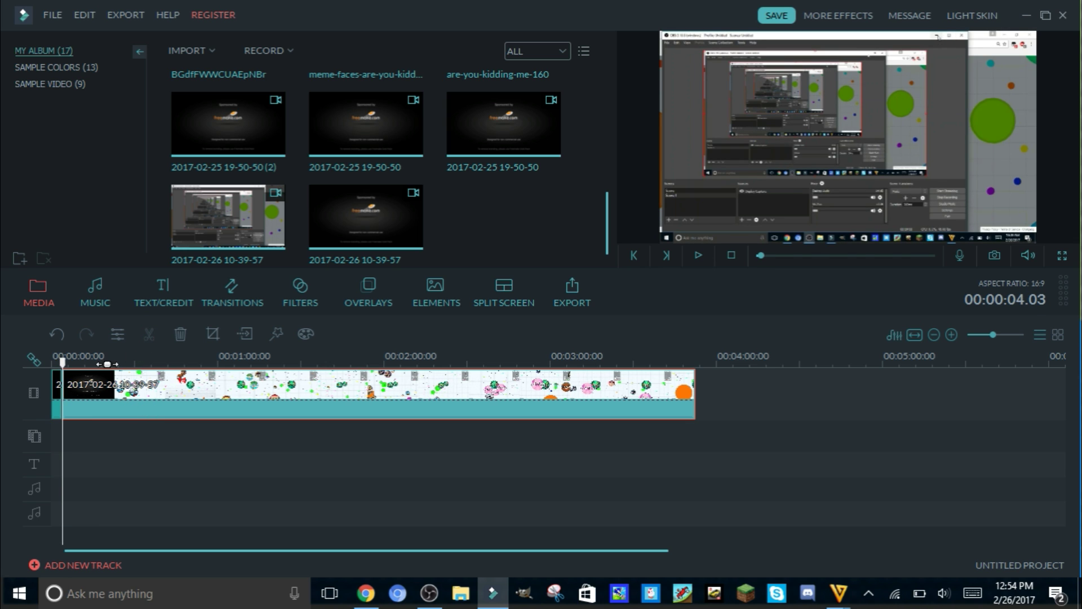
pyautogui.click(59, 396)
pyautogui.press('Delete')
# - Split the clip further into the game footage and delete the short first piece
pyautogui.moveTo(58, 371); pyautogui.dragTo(94, 362)
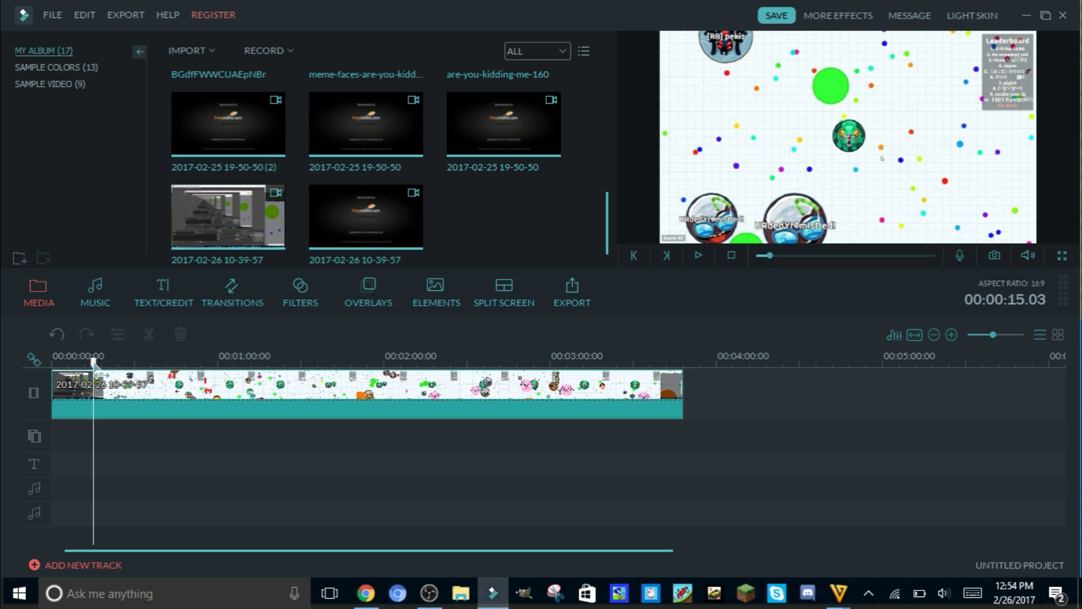
pyautogui.click(213, 395)
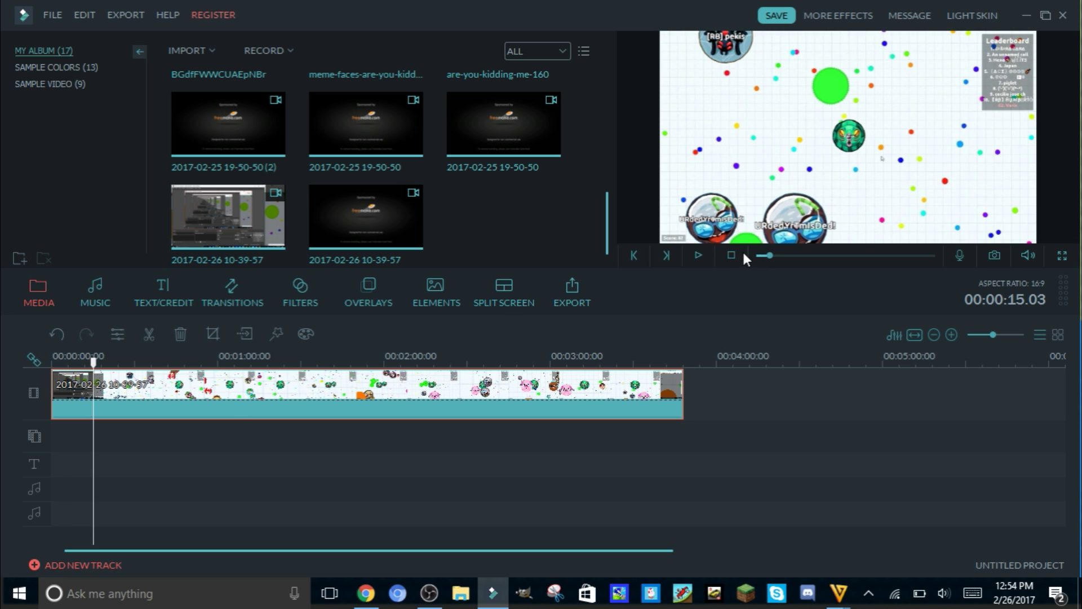
pyautogui.click(149, 334)
pyautogui.click(60, 386)
pyautogui.press('Delete')
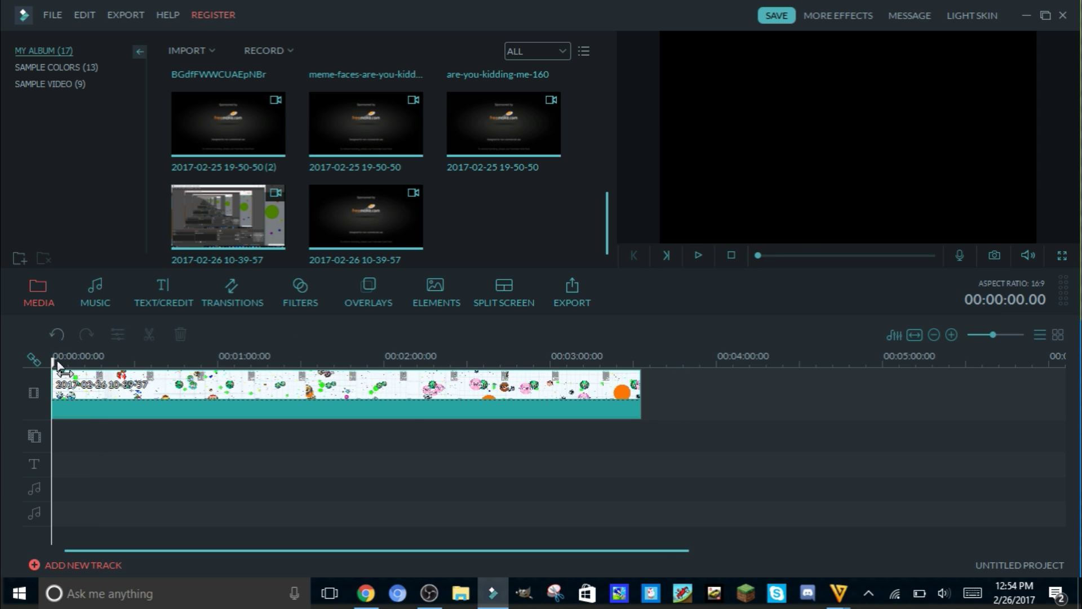
# - Split the clip at 00:00:02.21 and play the timeline from the beginning
pyautogui.moveTo(59, 370)
pyautogui.mouseDown()
pyautogui.moveTo(90, 361)
pyautogui.moveTo(59, 363)
pyautogui.mouseUp()
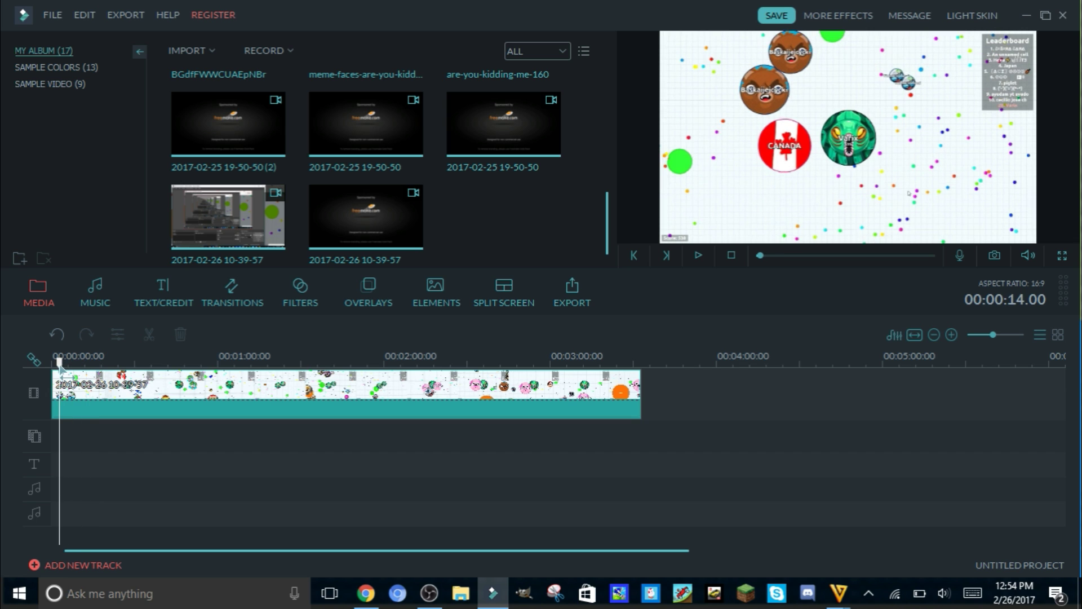
pyautogui.click(94, 386)
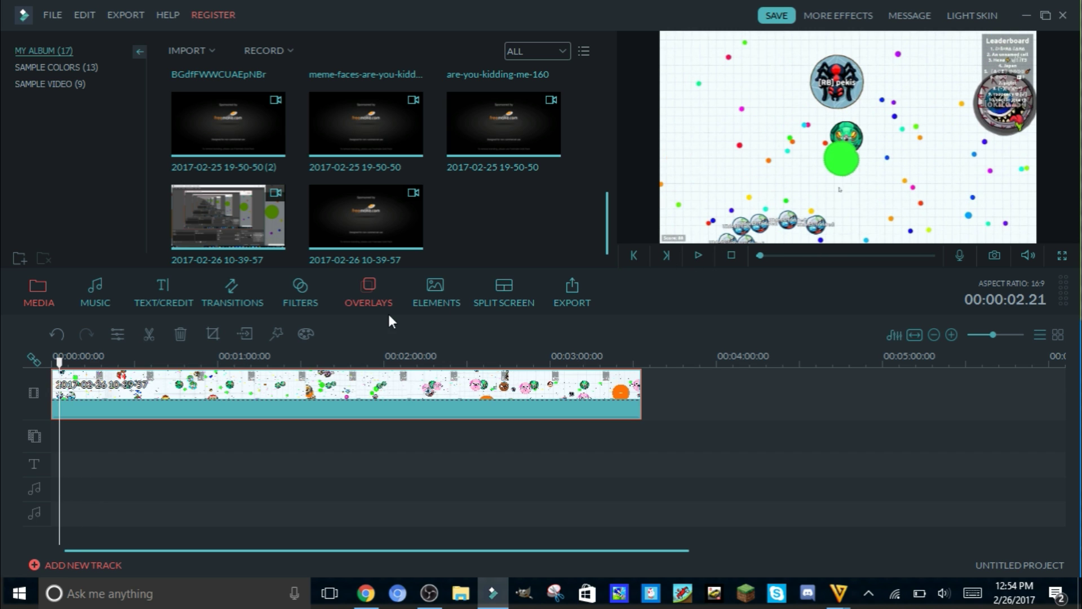
pyautogui.click(143, 337)
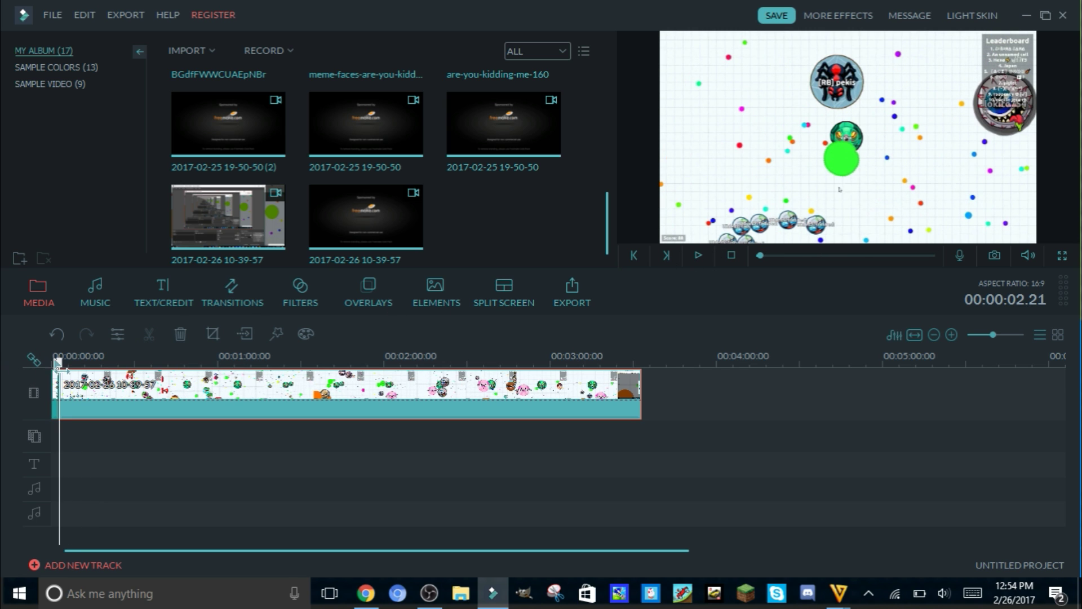
pyautogui.moveTo(59, 362); pyautogui.dragTo(52, 362)
pyautogui.click(697, 252)
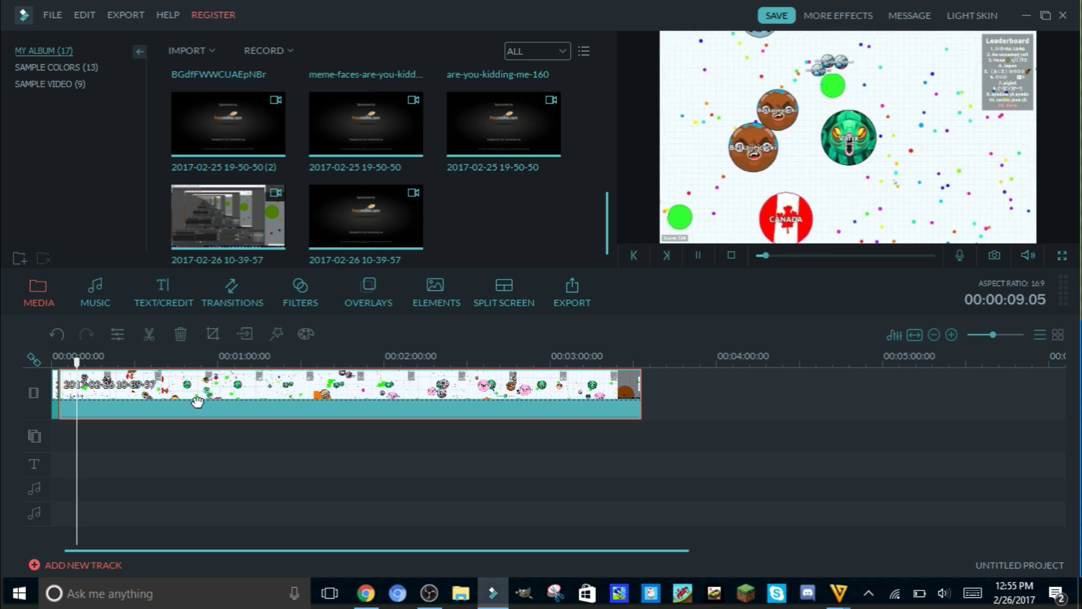
# - Pause playback at 00:00:10.08 and close the Export menu without exporting
pyautogui.click(698, 255)
pyautogui.click(117, 13)
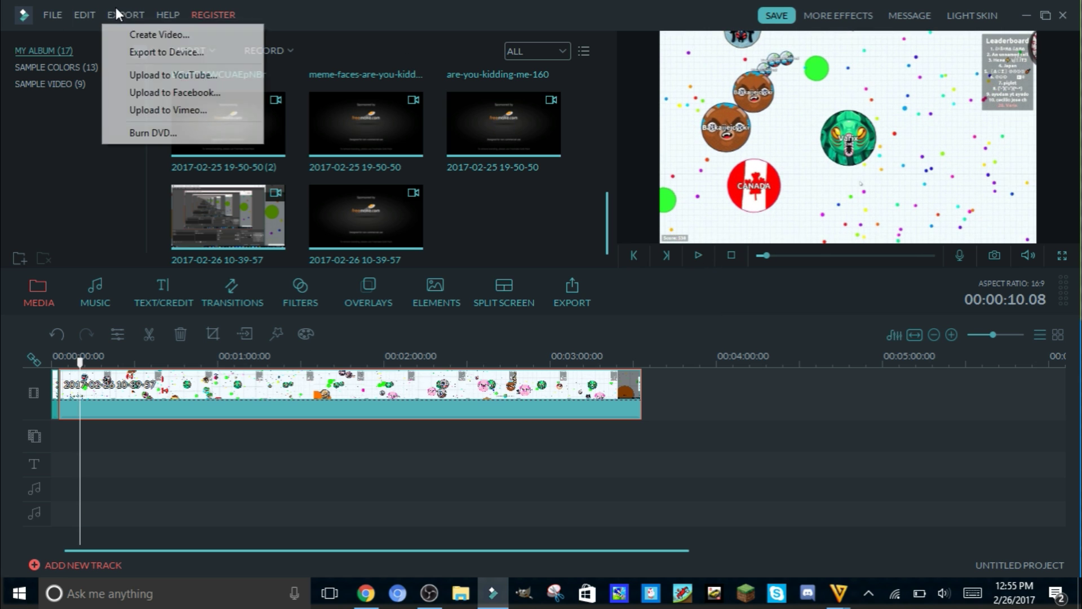
pyautogui.click(169, 35)
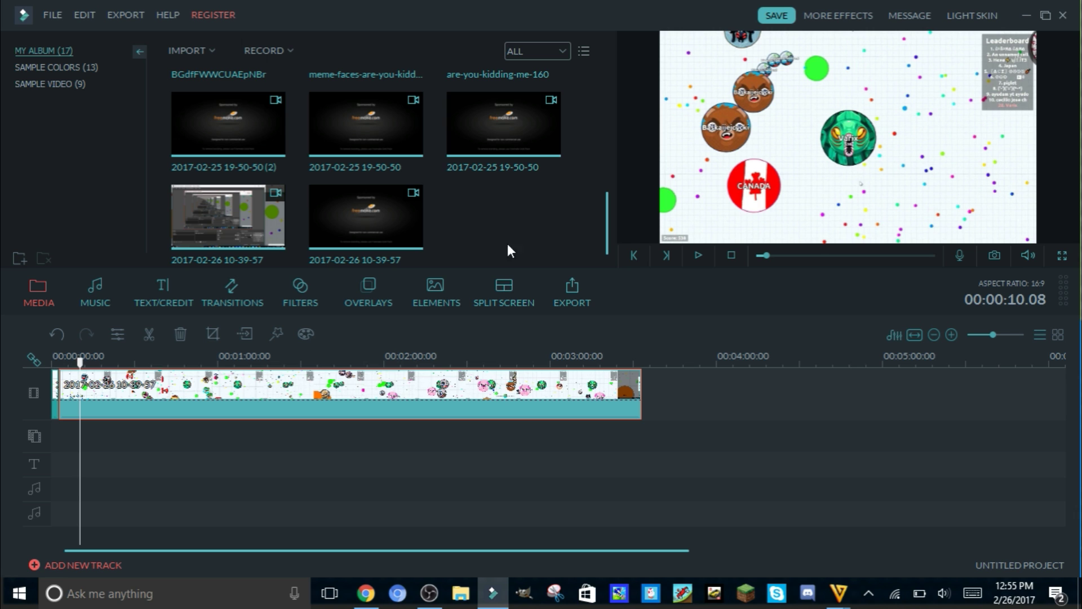
# - Split the clip twice, delete the short middle piece, and play back the result
pyautogui.click(149, 333)
pyautogui.click(118, 359)
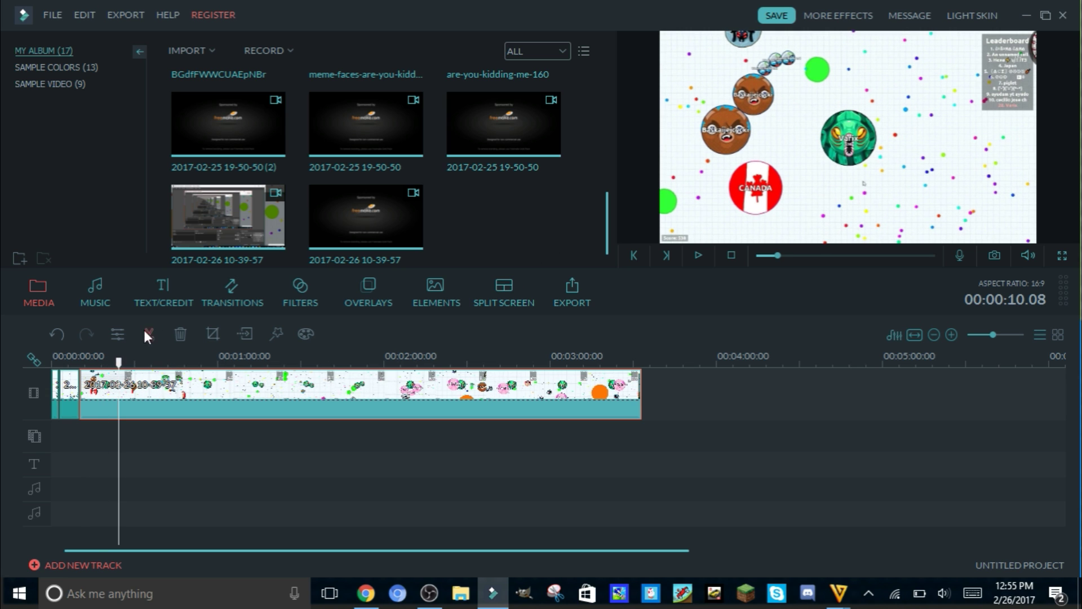
pyautogui.hotkey('ctrl', 'b')
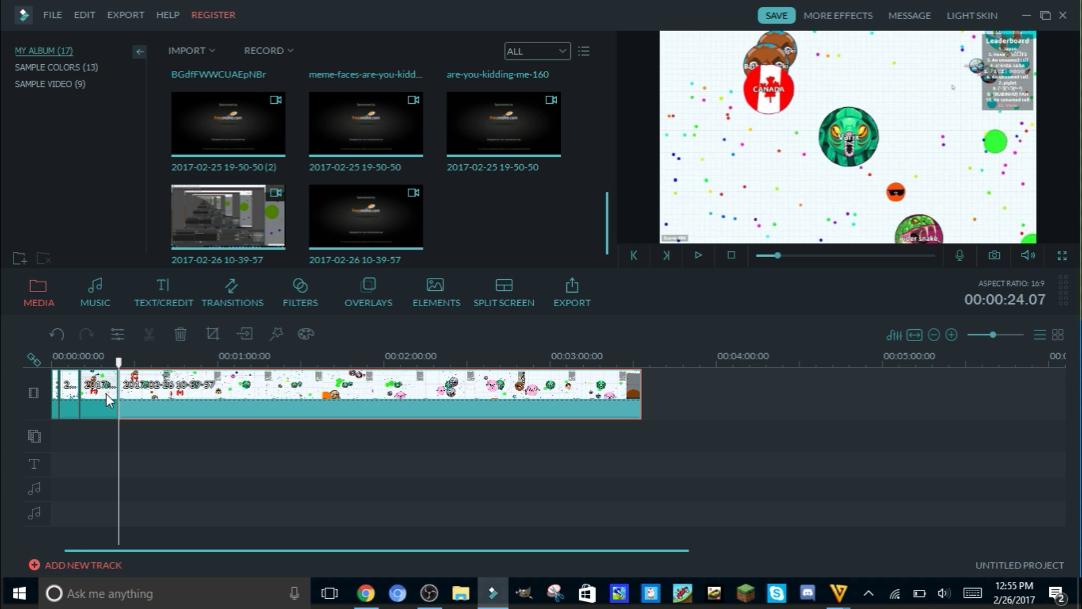
pyautogui.click(106, 394)
pyautogui.press('Delete')
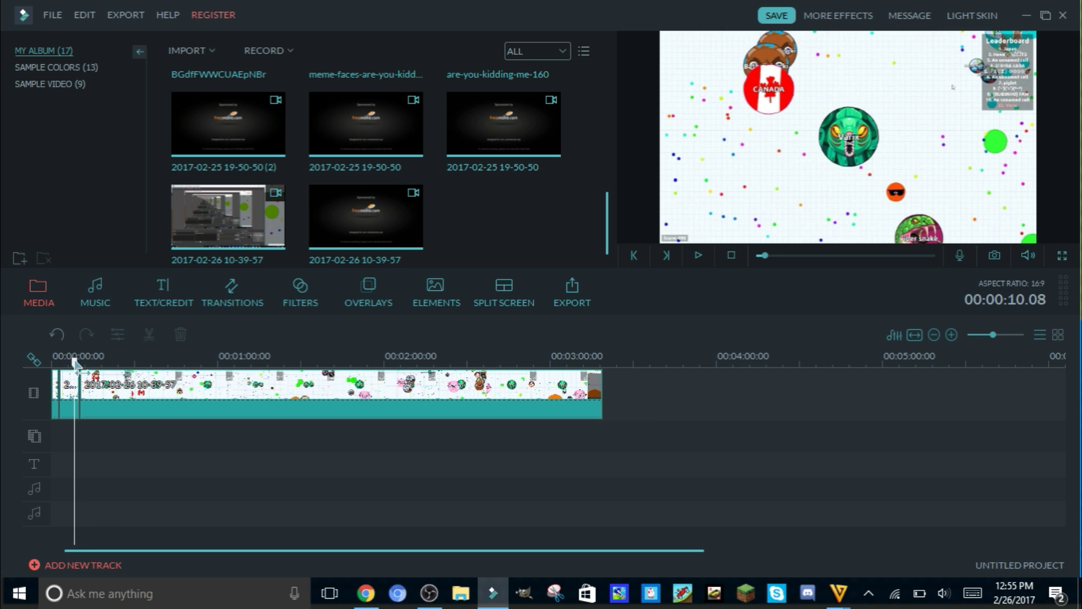
pyautogui.moveTo(75, 363); pyautogui.dragTo(68, 364)
pyautogui.click(699, 256)
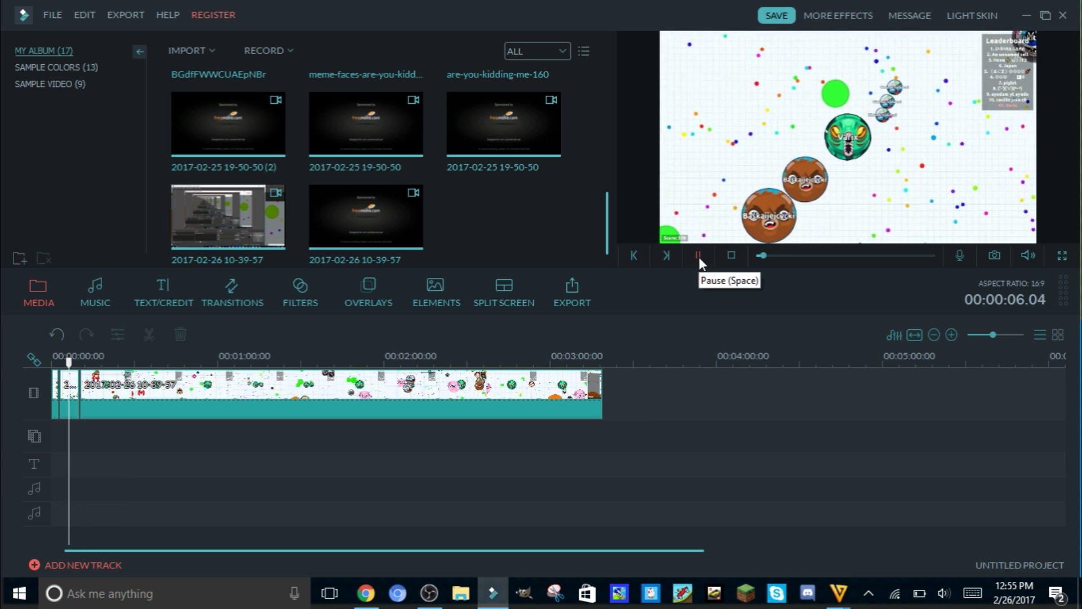